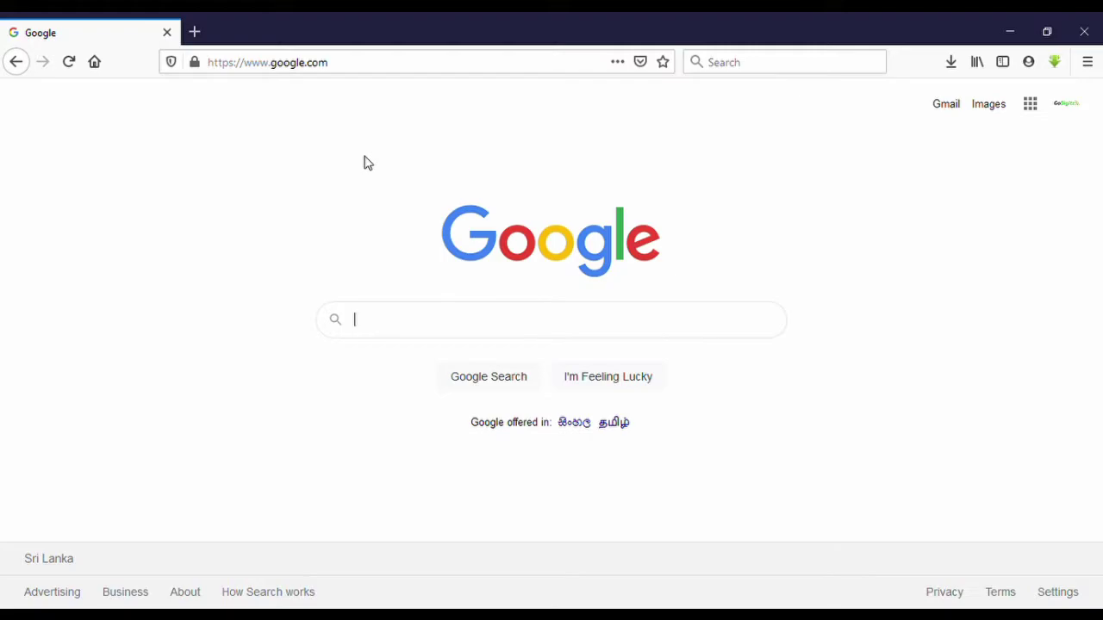
Go to youtube.com in the current tab via the address bar
left_click(419, 78)
type("y")
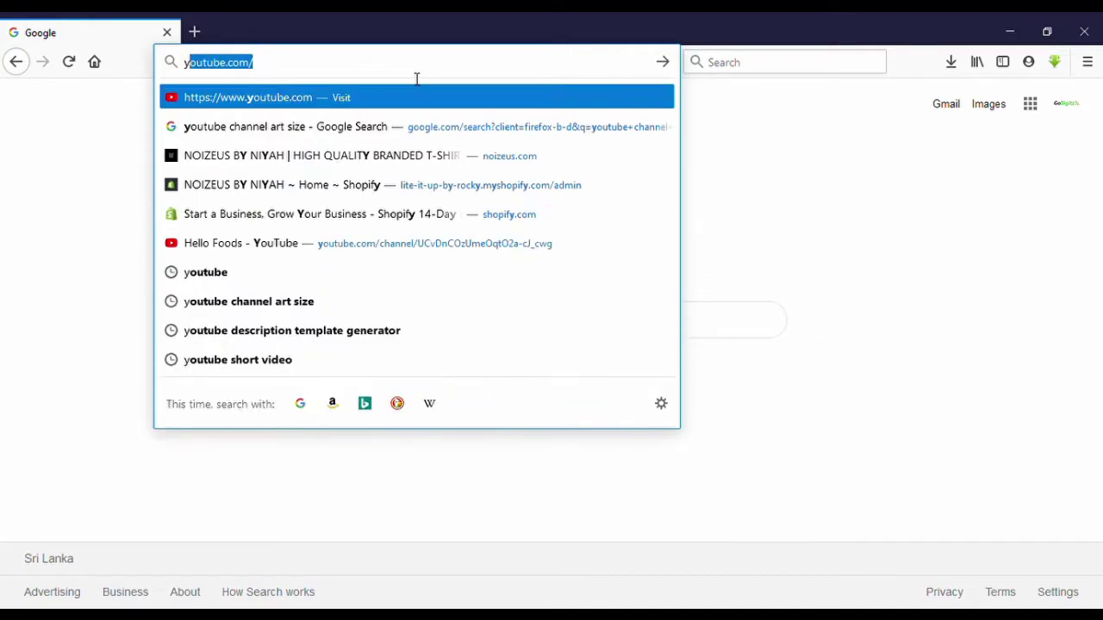
key("Return")
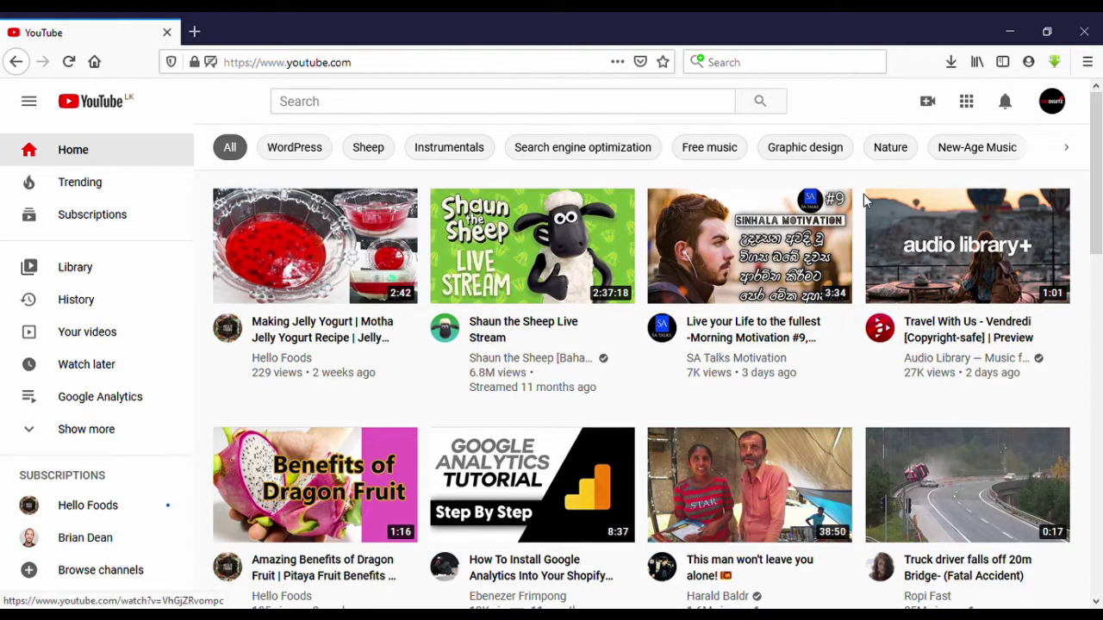
Open Your channel from the account avatar menu
left_click(1055, 104)
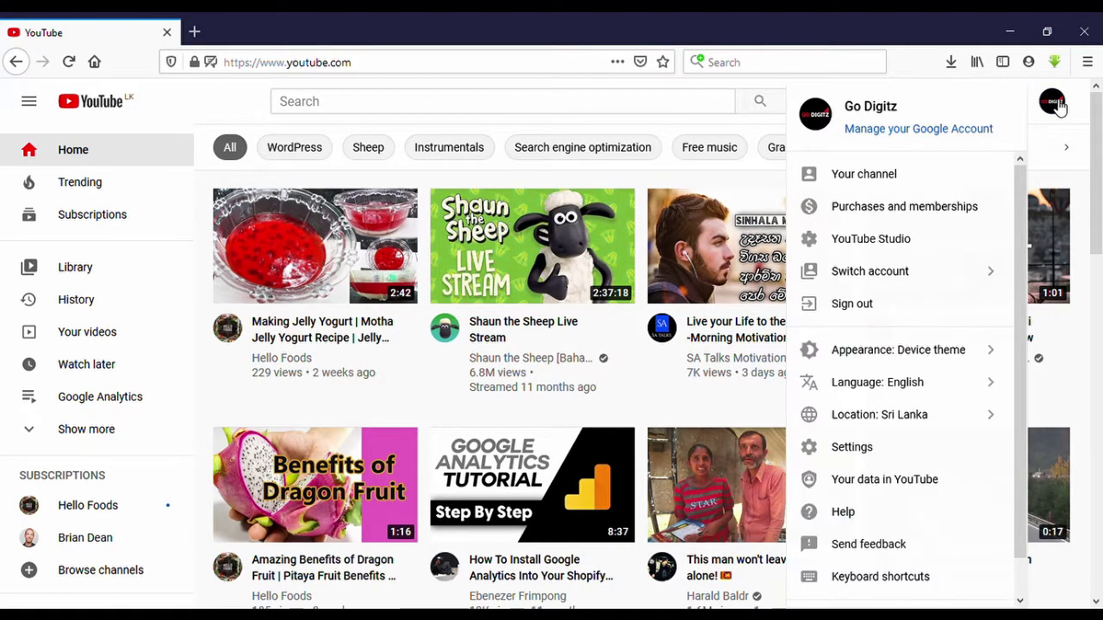
left_click(901, 173)
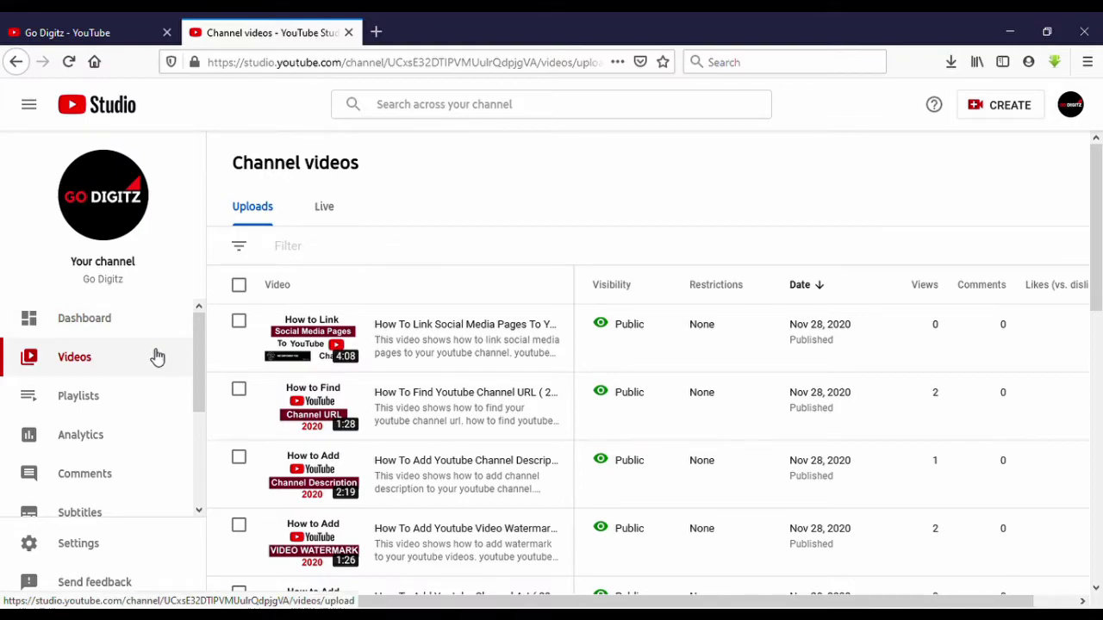
Open the Copyright page from the Studio sidebar to check for removal requests
scroll(157, 356, "down", 1)
scroll(155, 357, "down", 2)
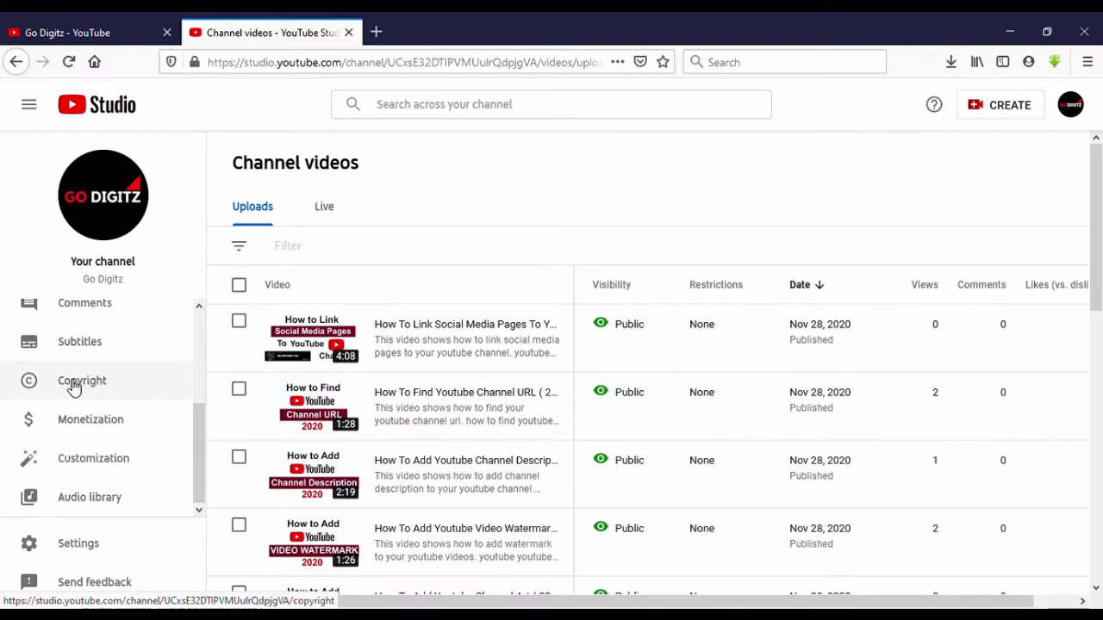
left_click(73, 387)
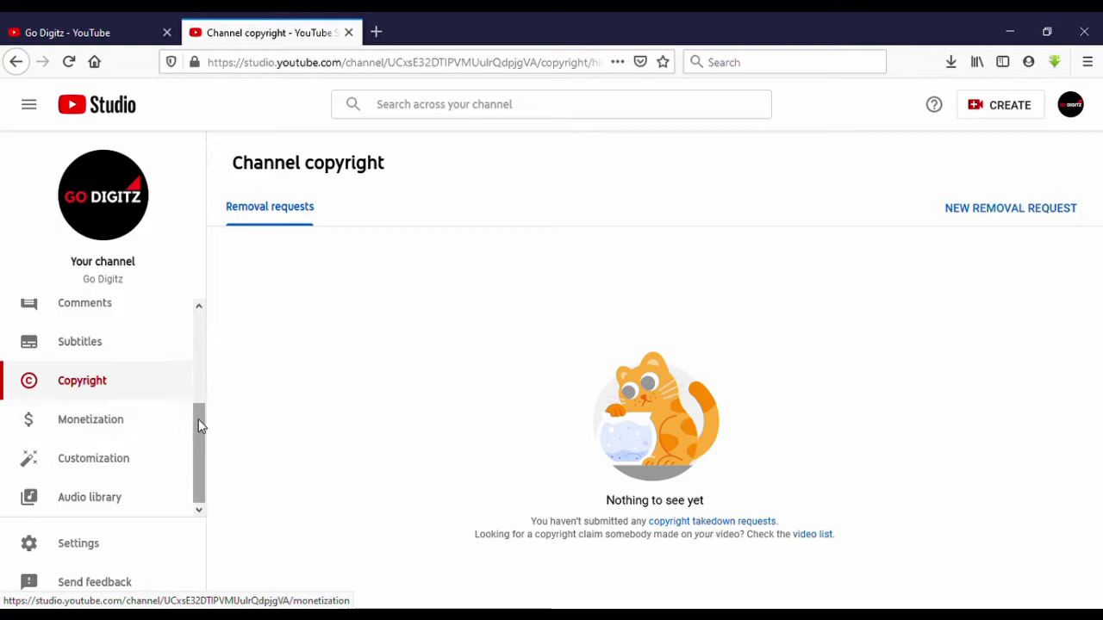
Return to Videos and review all 13 uploads for Public visibility and no restrictions
left_click_drag(198, 418, 196, 325)
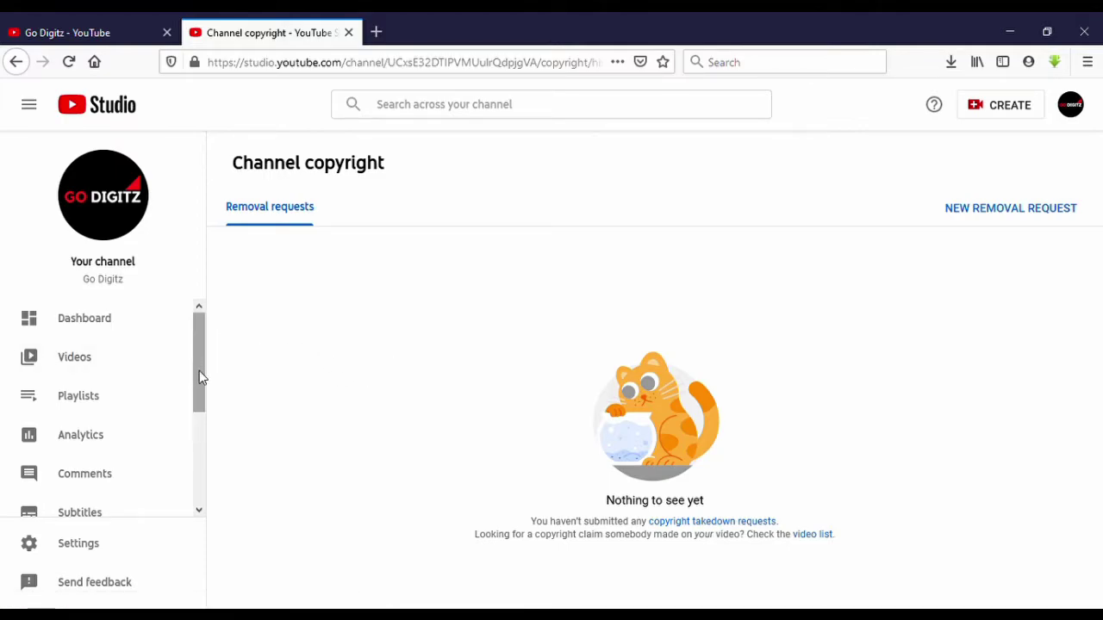
left_click(80, 366)
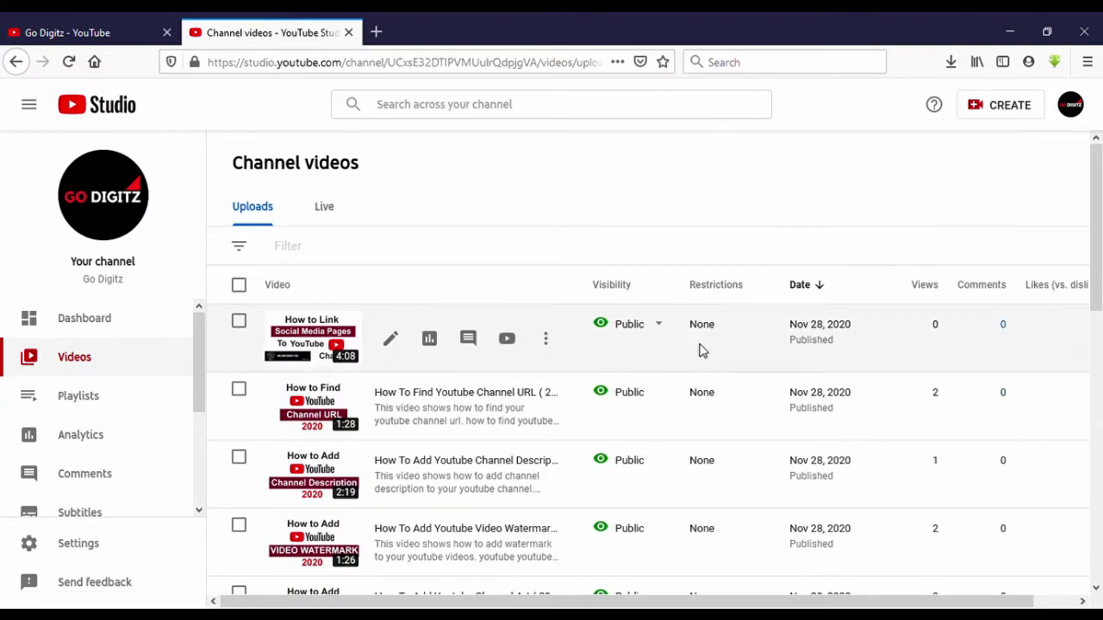
mouse_move(704, 399)
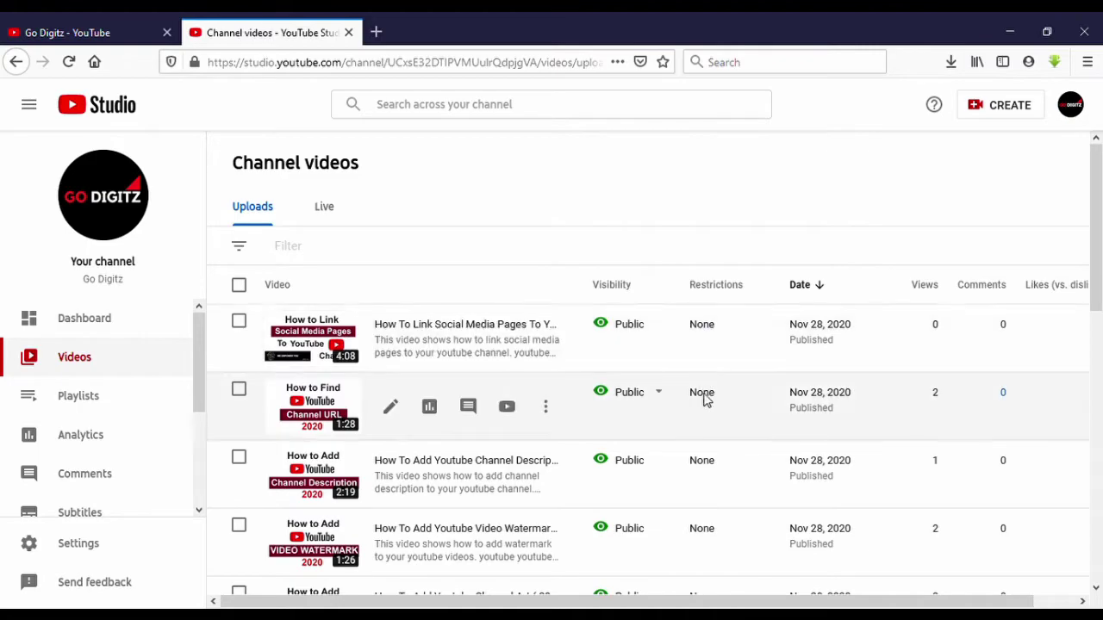
scroll(706, 413, "down", 2)
scroll(708, 420, "down", 2)
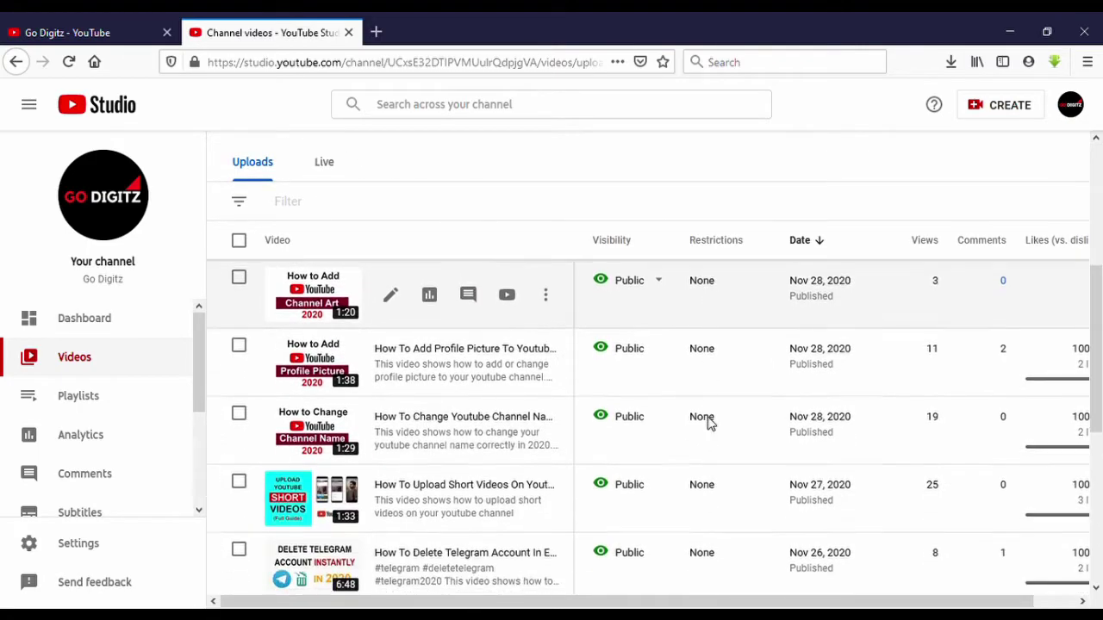
scroll(708, 421, "down", 2)
scroll(710, 422, "down", 2)
scroll(709, 422, "up", 2)
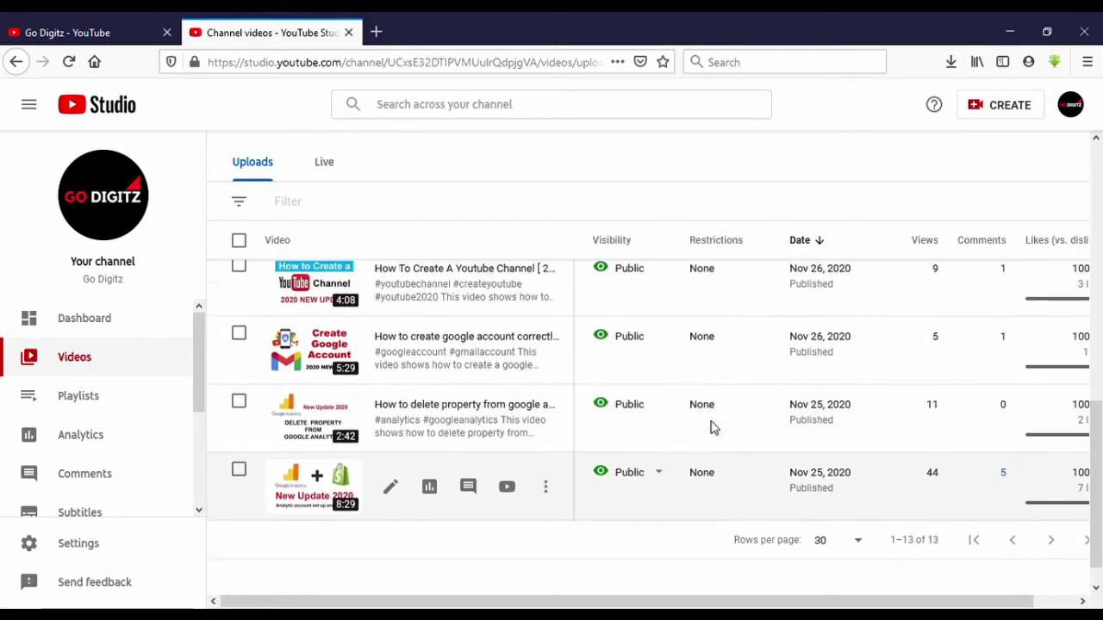
scroll(710, 424, "up", 2)
scroll(712, 426, "up", 2)
scroll(712, 426, "up", 2)
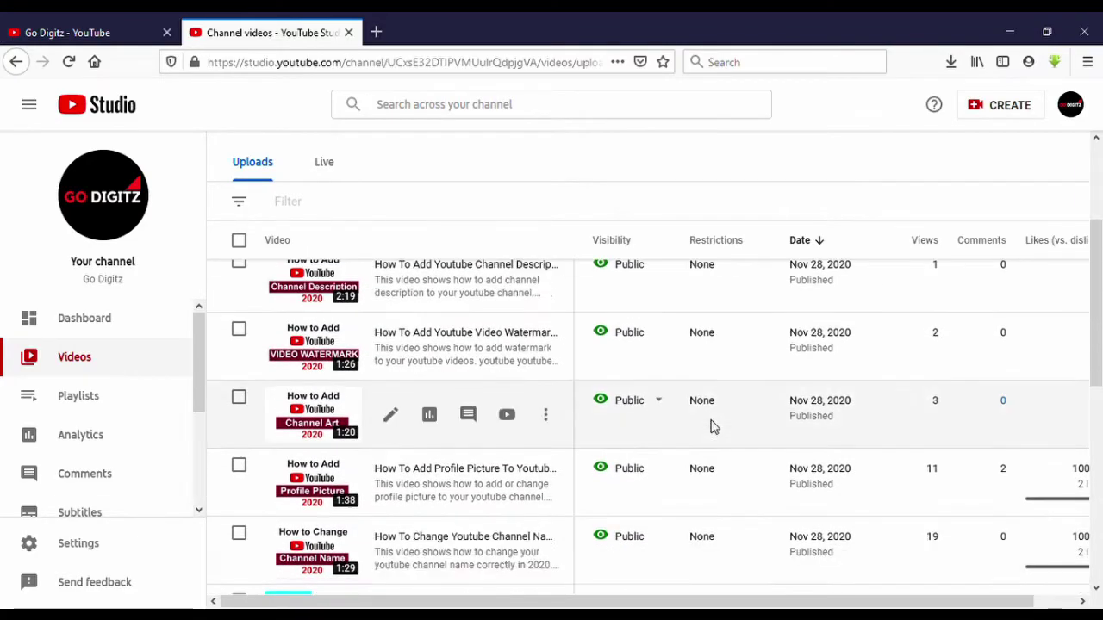
scroll(712, 425, "up", 2)
scroll(711, 425, "up", 2)
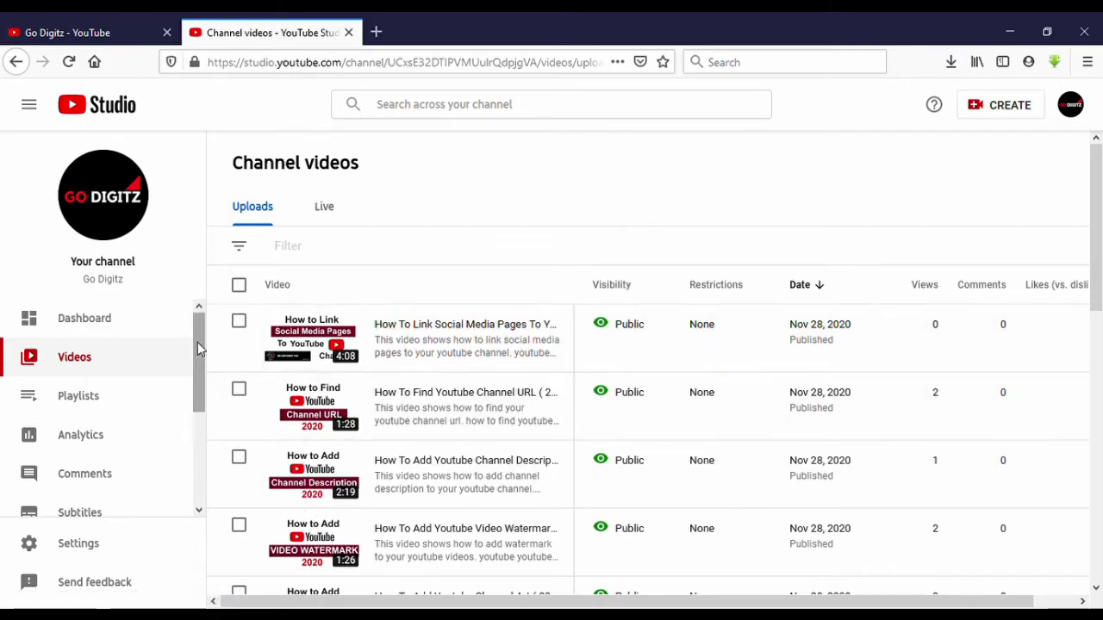
Open Studio Settings on the Channel section's basic info: country United States and keywords
left_click_drag(198, 344, 201, 452)
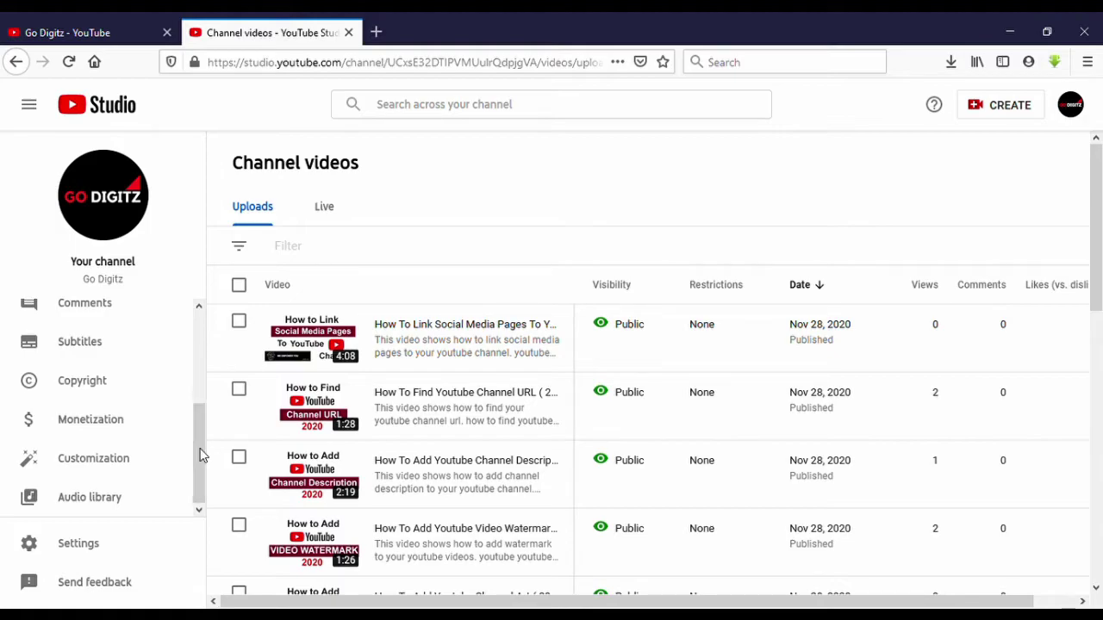
mouse_move(195, 454)
left_mouse_down()
mouse_move(195, 405)
mouse_move(195, 455)
left_mouse_up()
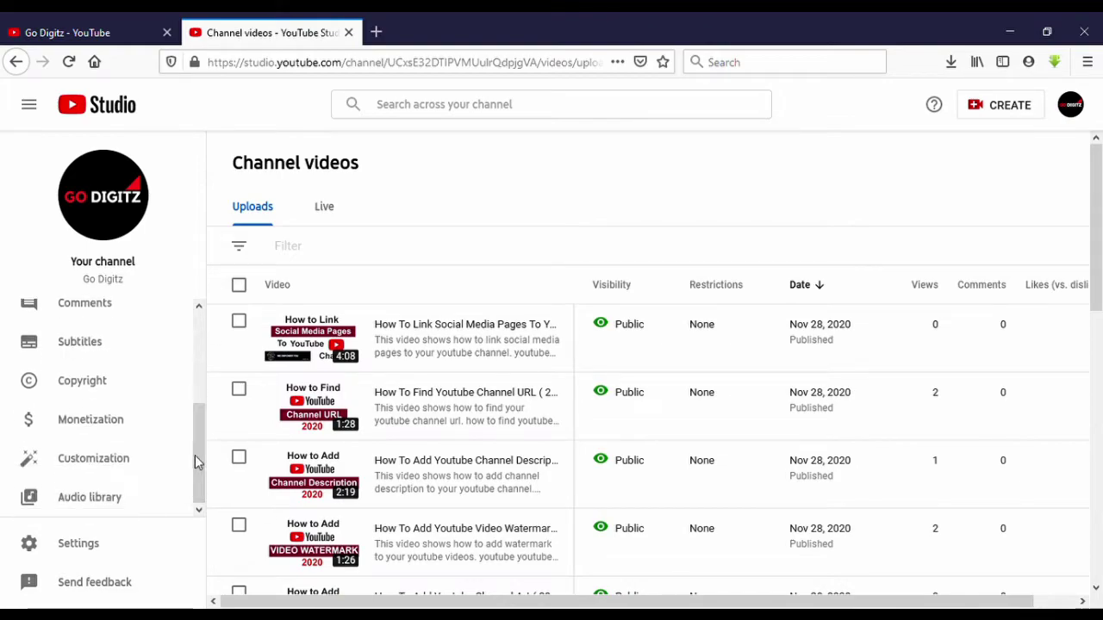
left_click(97, 546)
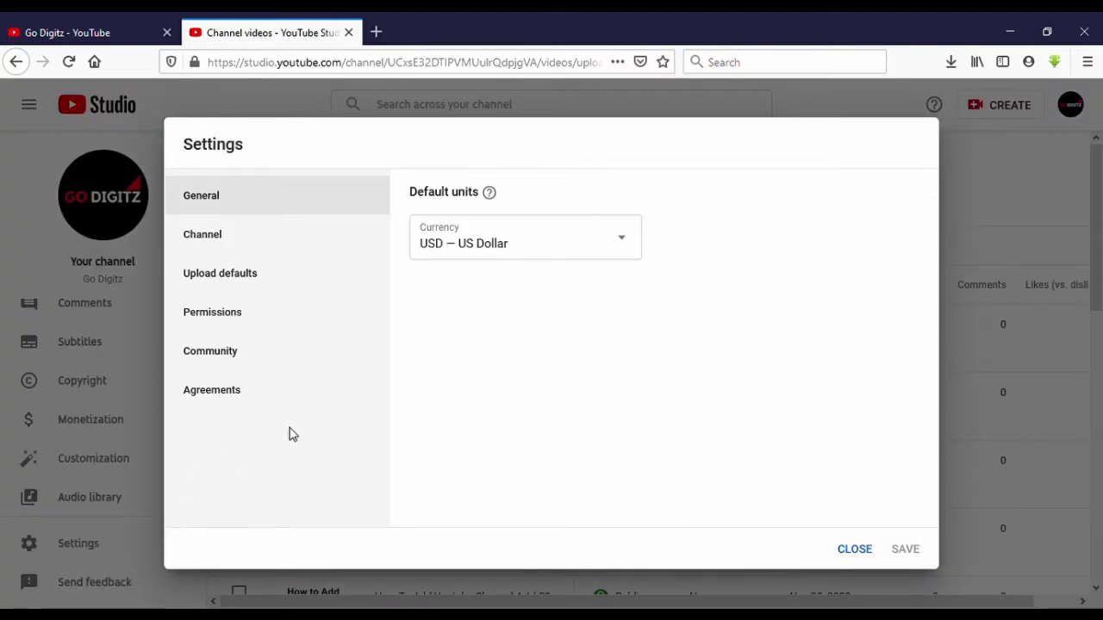
left_click(213, 239)
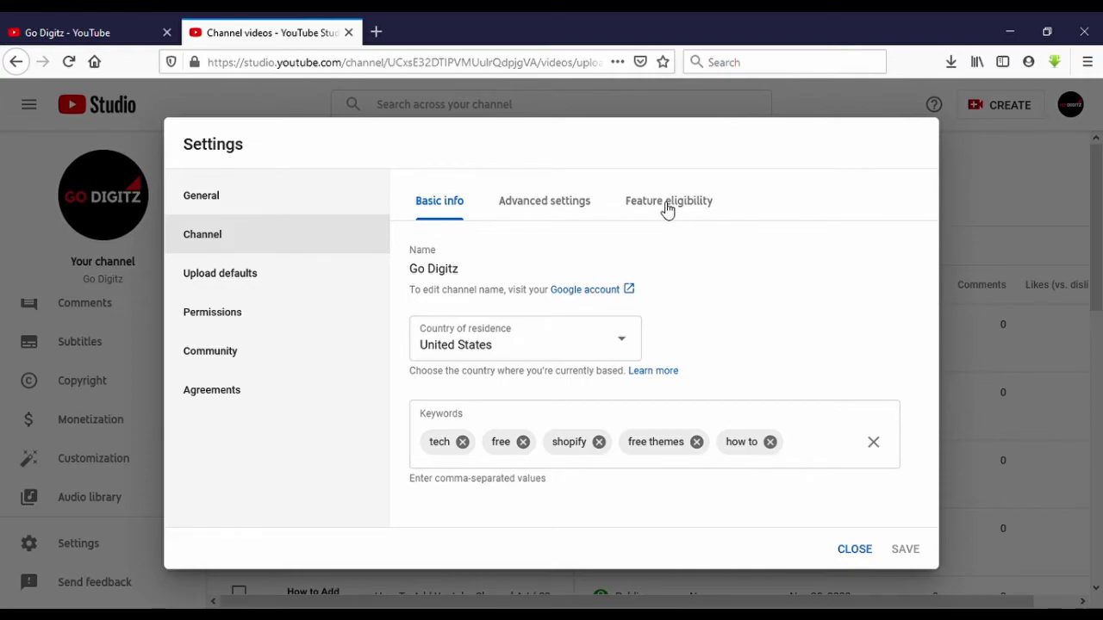
Confirm in Feature eligibility that Default Features are enabled with no strikes, then close Settings
left_click(668, 207)
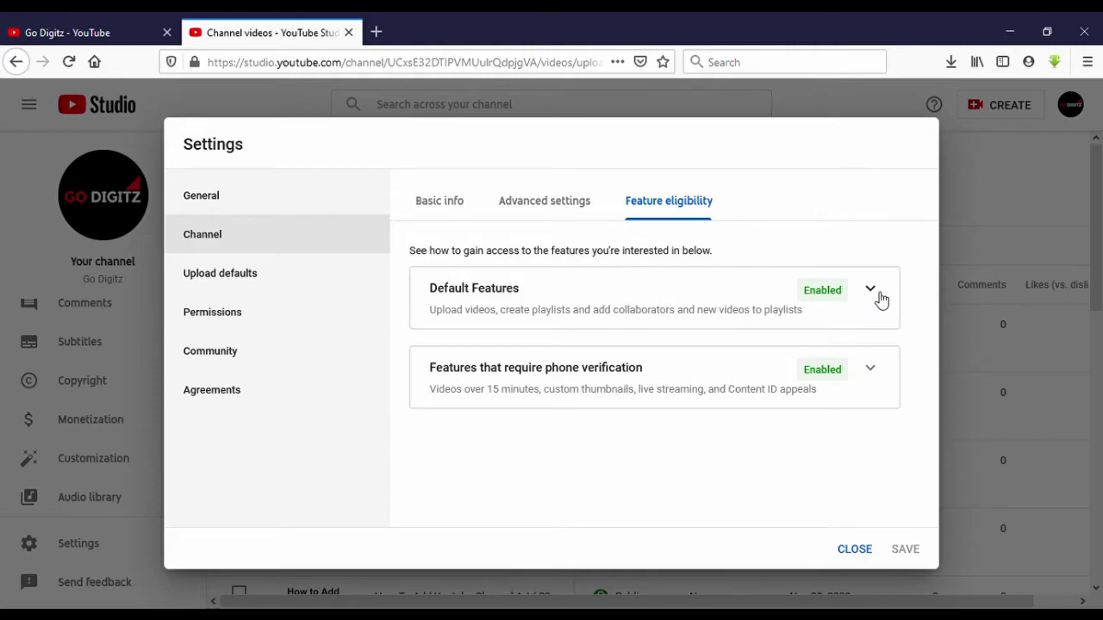
left_click(872, 292)
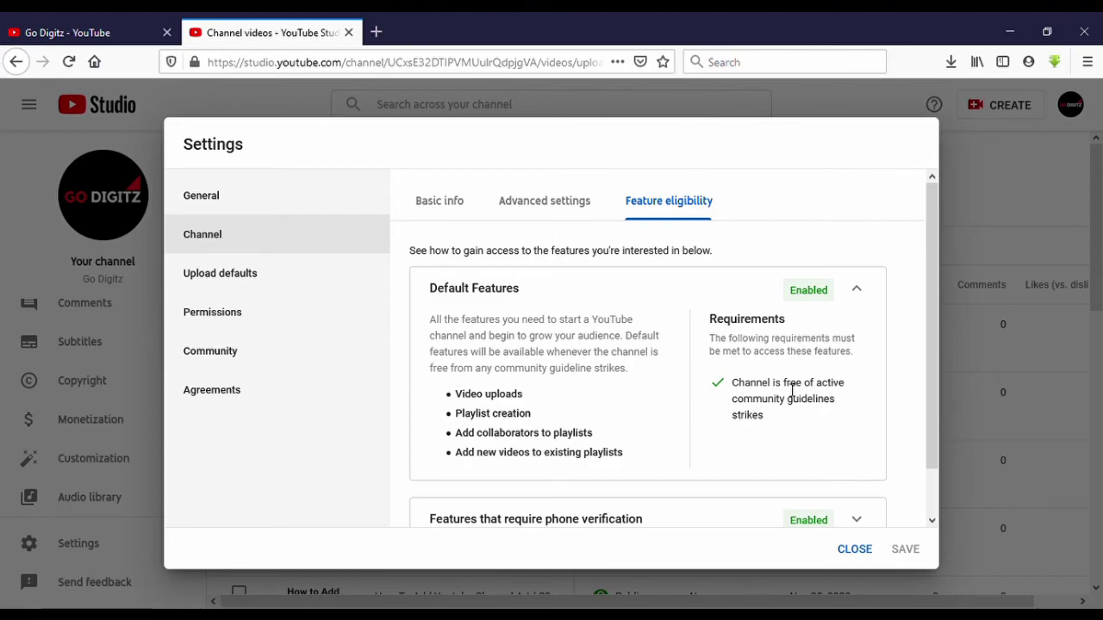
left_click(853, 552)
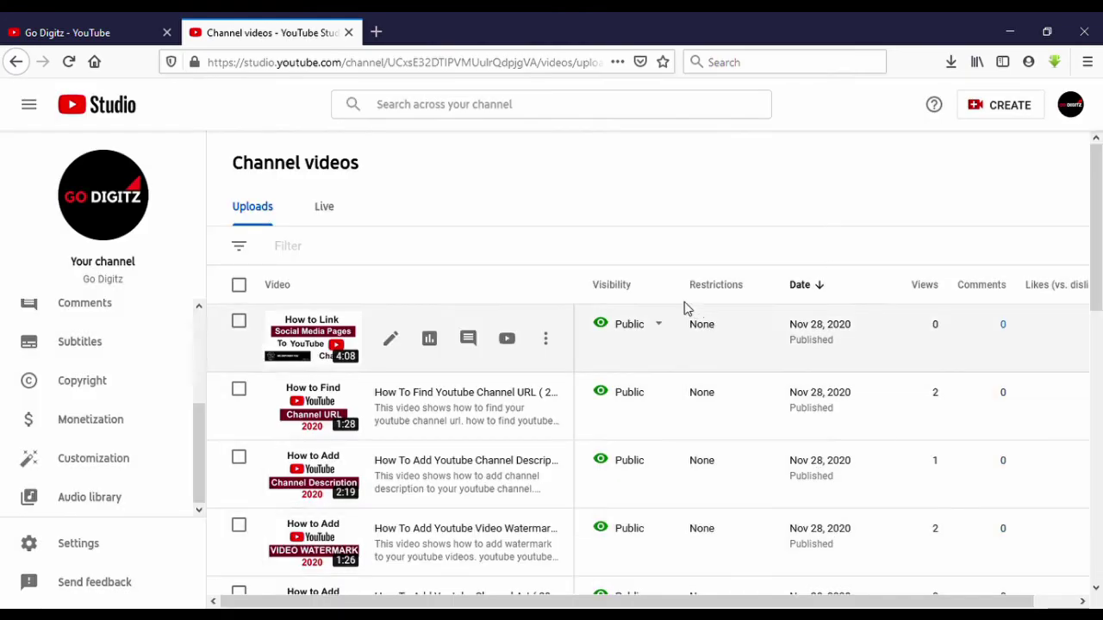